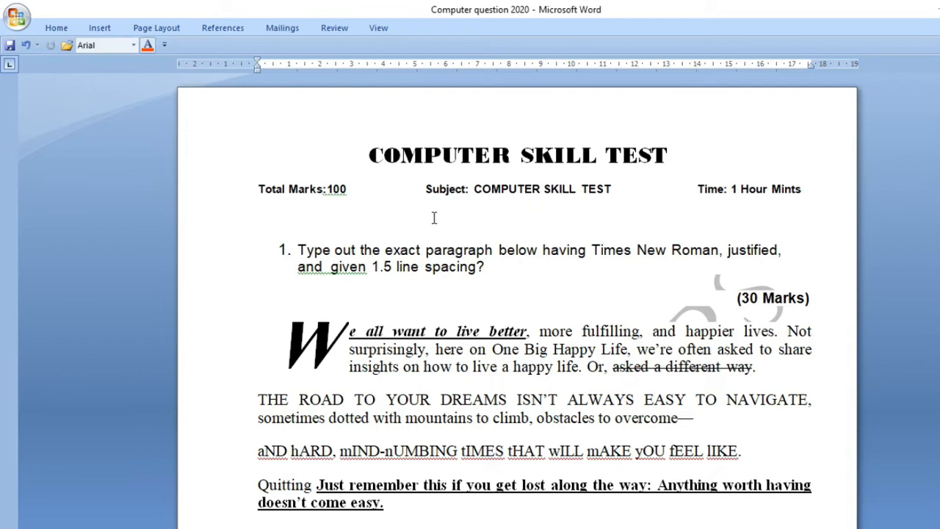
Step: Read through the computer skill test paper down to the salary table of question 4
{"action": "scroll", "coordinate": [278, 258], "scroll_direction": "down", "scroll_amount": 1}
{"action": "scroll", "coordinate": [279, 257], "scroll_direction": "down", "scroll_amount": 4}
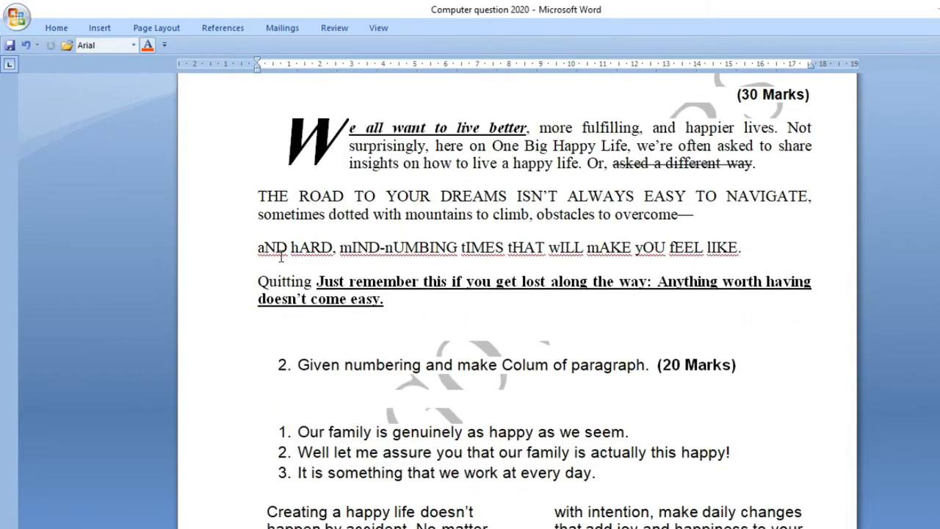
{"action": "scroll", "coordinate": [279, 311], "scroll_direction": "down", "scroll_amount": 15}
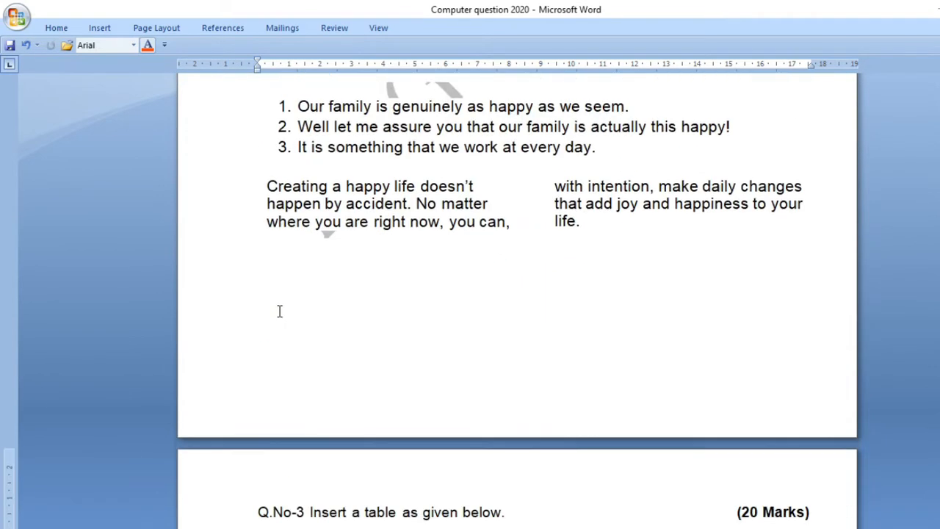
{"action": "scroll", "coordinate": [278, 312], "scroll_direction": "down", "scroll_amount": 9}
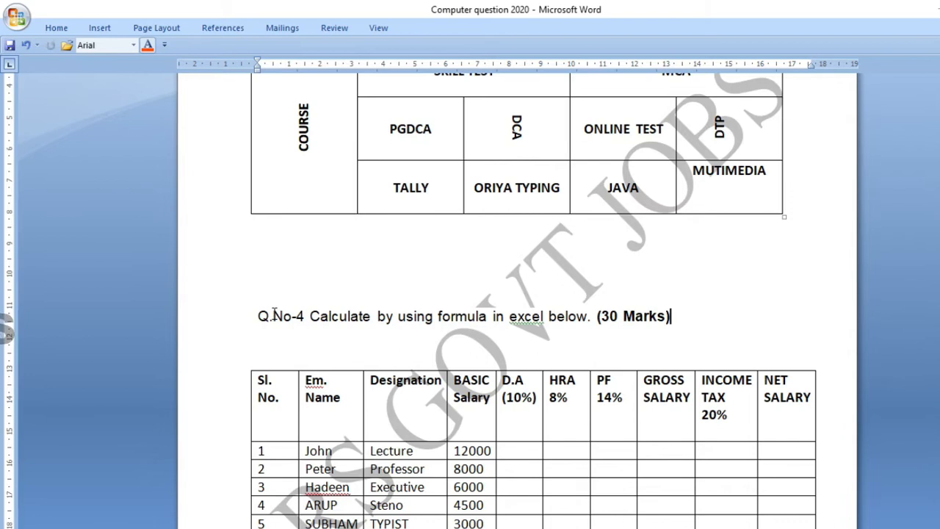
{"action": "scroll", "coordinate": [274, 315], "scroll_direction": "down", "scroll_amount": 3}
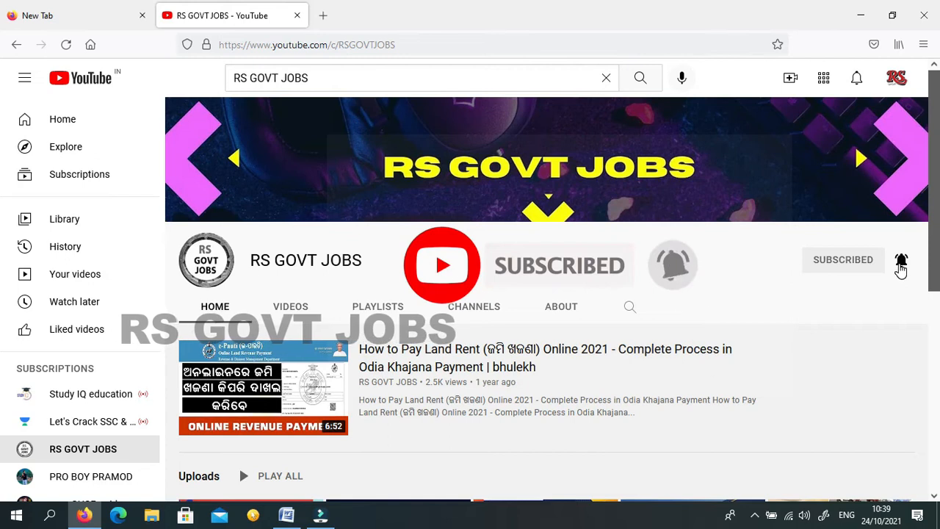
Step: On the RS GOVT JOBS YouTube channel page, set the subscription notifications to All
{"action": "left_click", "coordinate": [900, 268]}
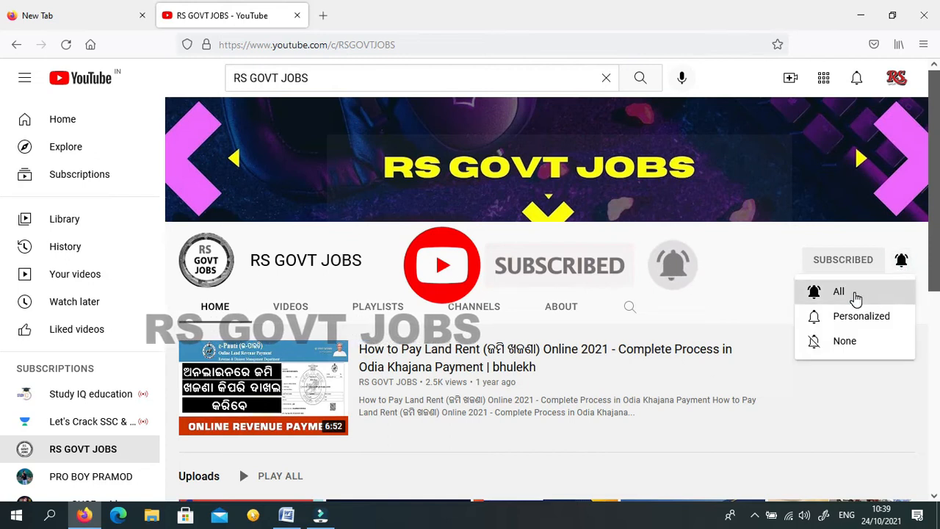
{"action": "left_click", "coordinate": [854, 293]}
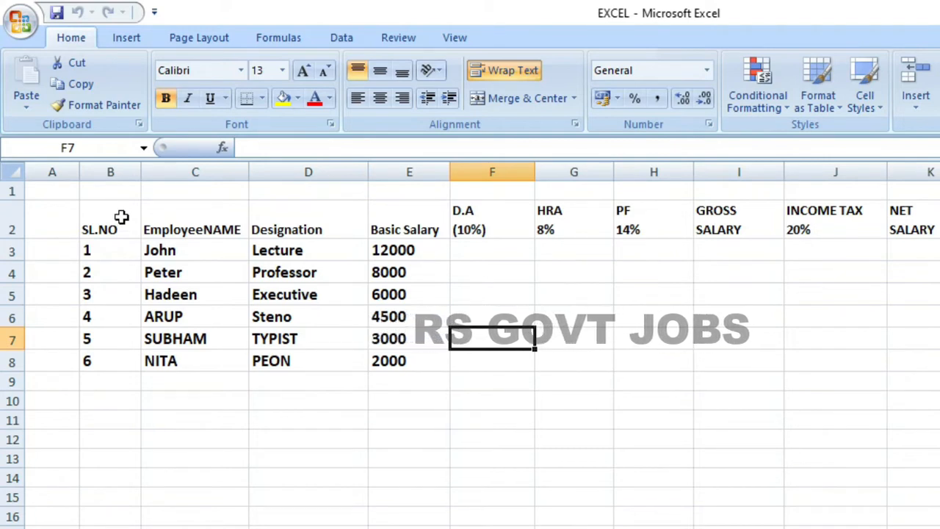
Step: Apply All Borders to the whole salary table in B2:K8
{"action": "left_click_drag", "start_coordinate": [121, 216], "coordinate": [911, 351]}
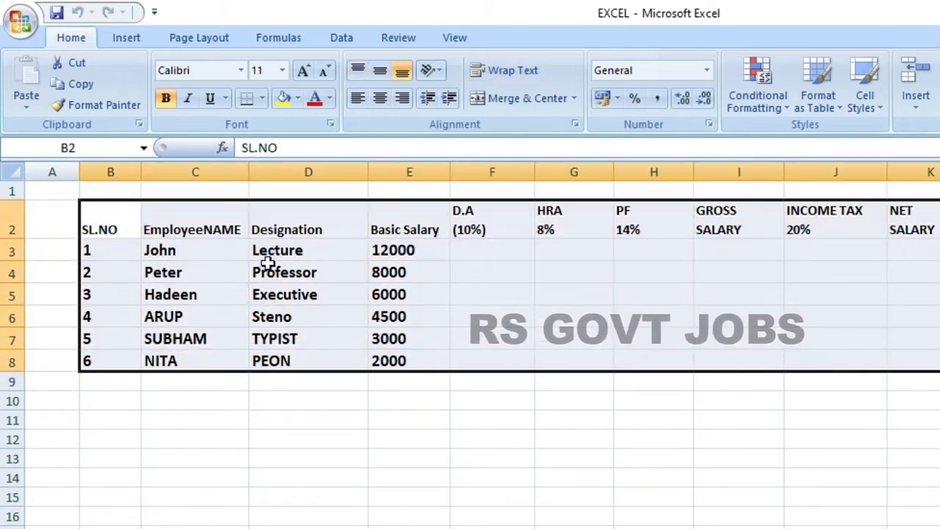
{"action": "left_click", "coordinate": [262, 99]}
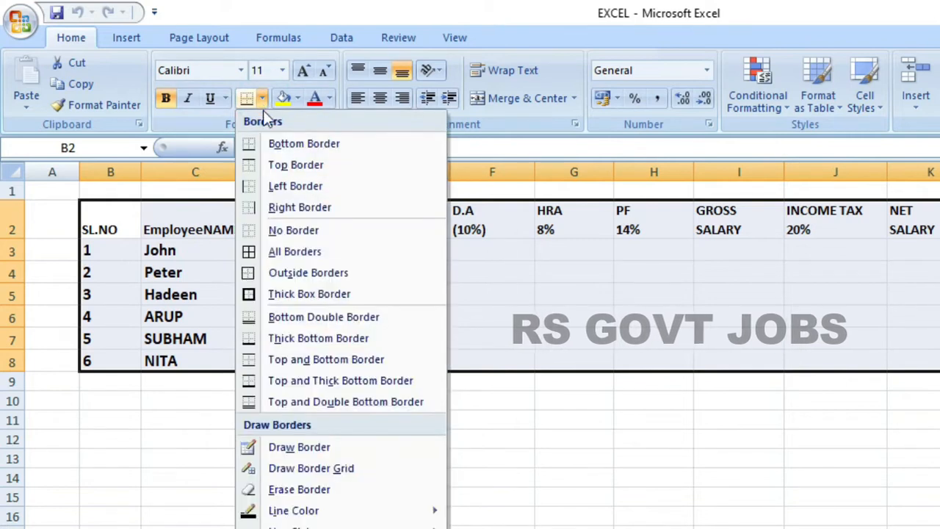
{"action": "left_click", "coordinate": [297, 252]}
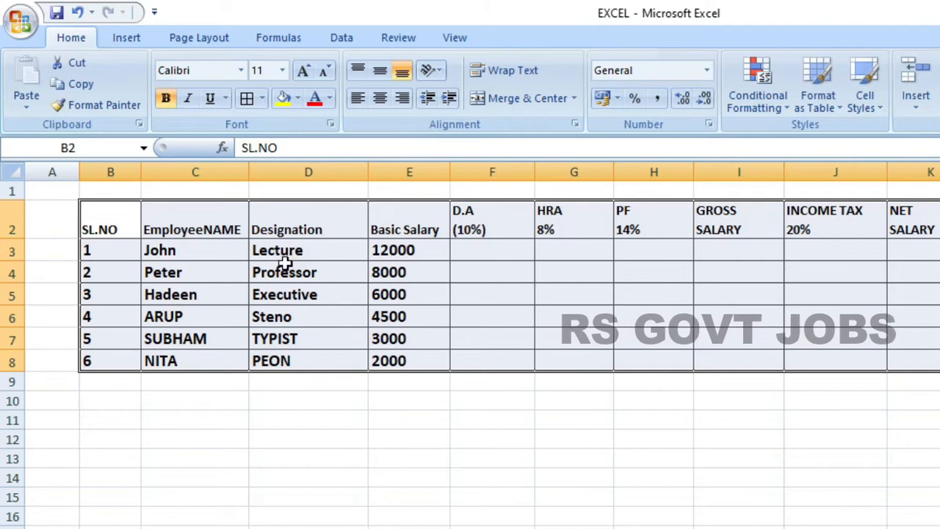
{"action": "left_click", "coordinate": [525, 297]}
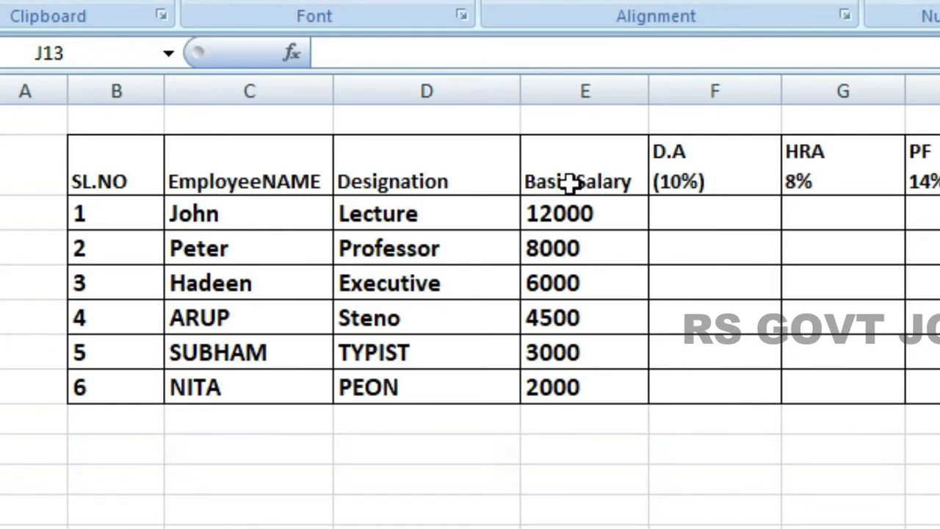
Step: Break the Employee NAME, SL.NO and Basic Salary headers in row 2 onto two lines within their cells
{"action": "double_click", "coordinate": [265, 178]}
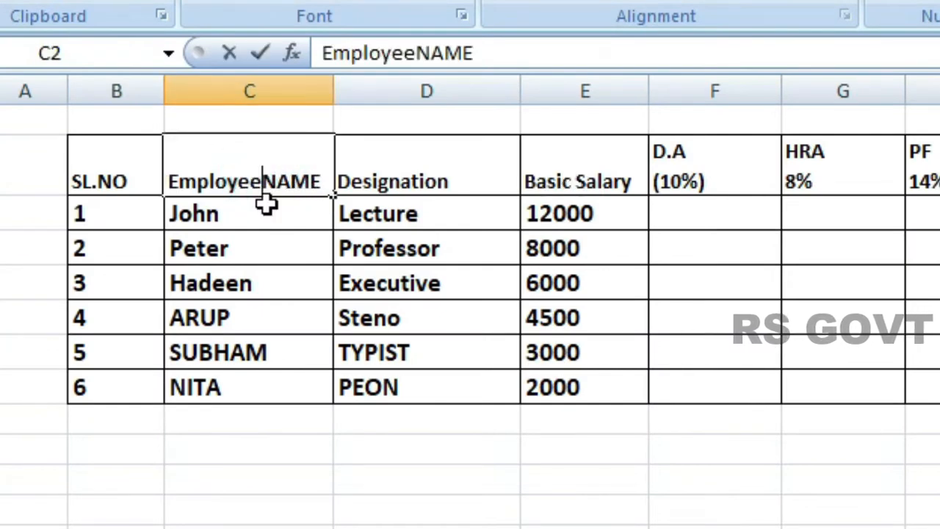
{"action": "key", "text": "alt+Return"}
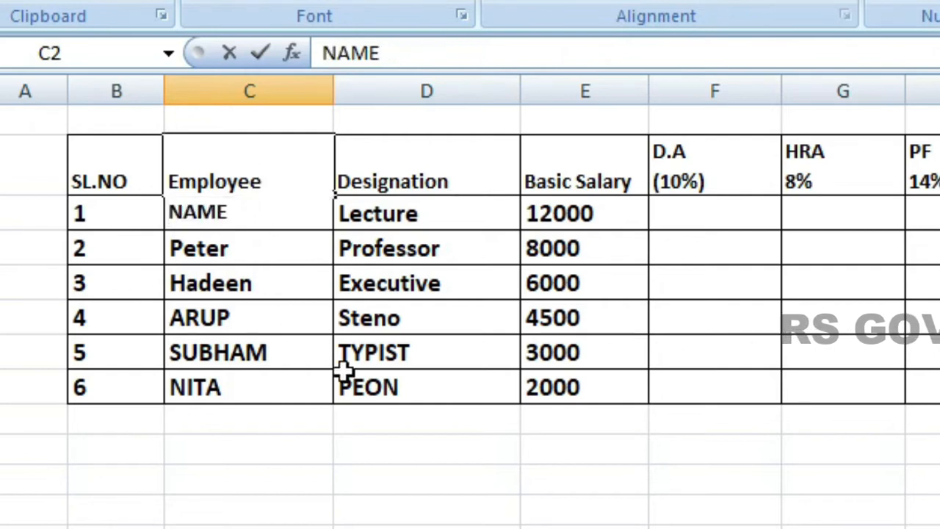
{"action": "left_click", "coordinate": [346, 373]}
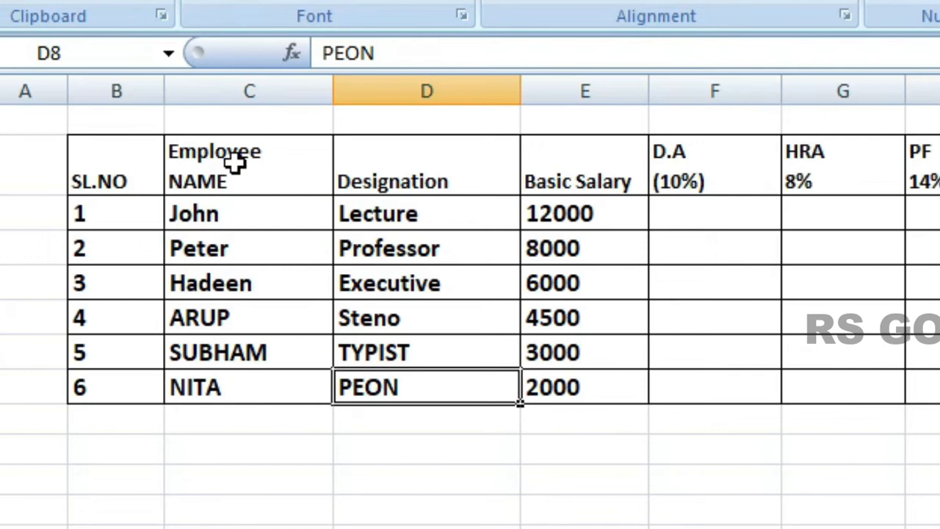
{"action": "double_click", "coordinate": [101, 179]}
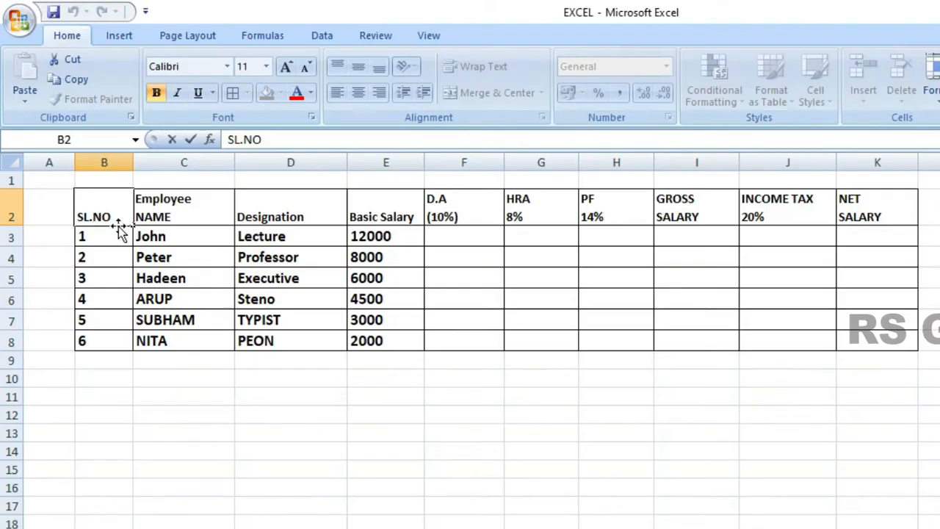
{"action": "key", "text": "alt+Return"}
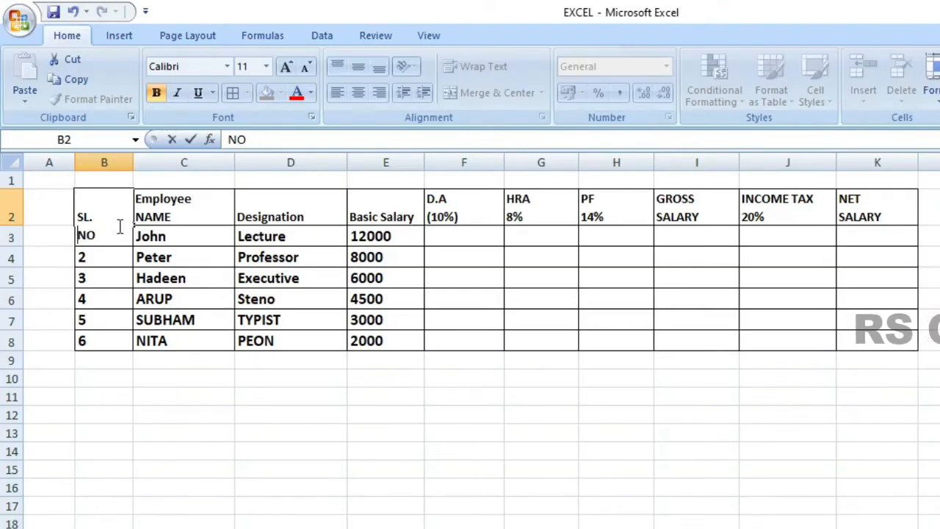
{"action": "left_click", "coordinate": [367, 294]}
{"action": "left_click", "coordinate": [378, 214]}
{"action": "double_click", "coordinate": [380, 217]}
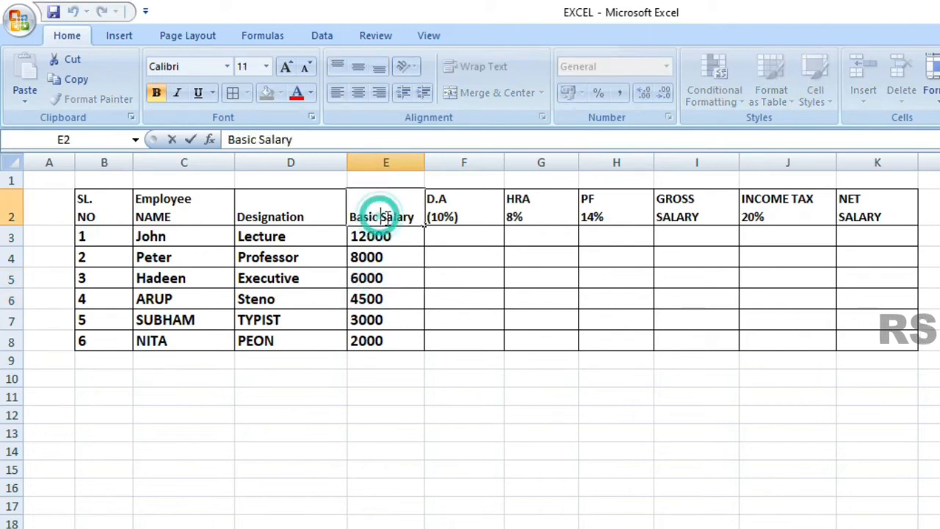
{"action": "key", "text": "alt+Return"}
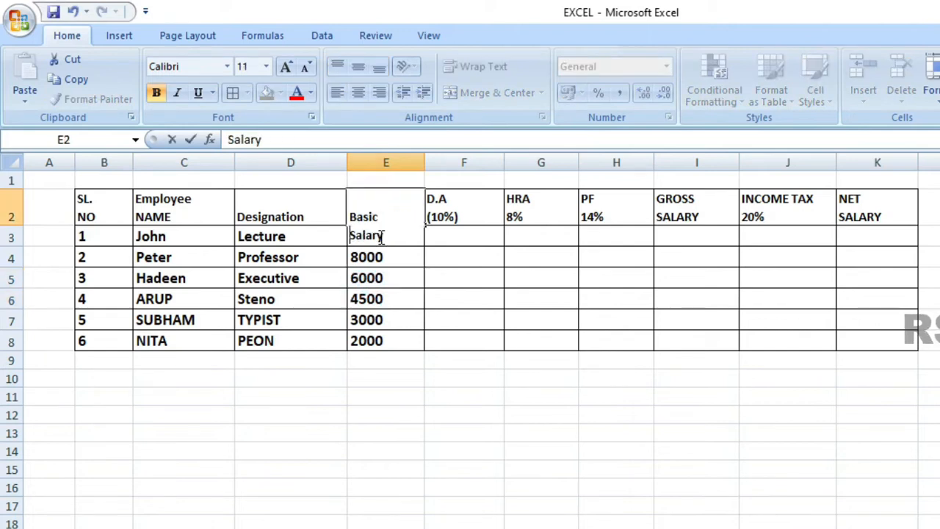
{"action": "left_click", "coordinate": [439, 287]}
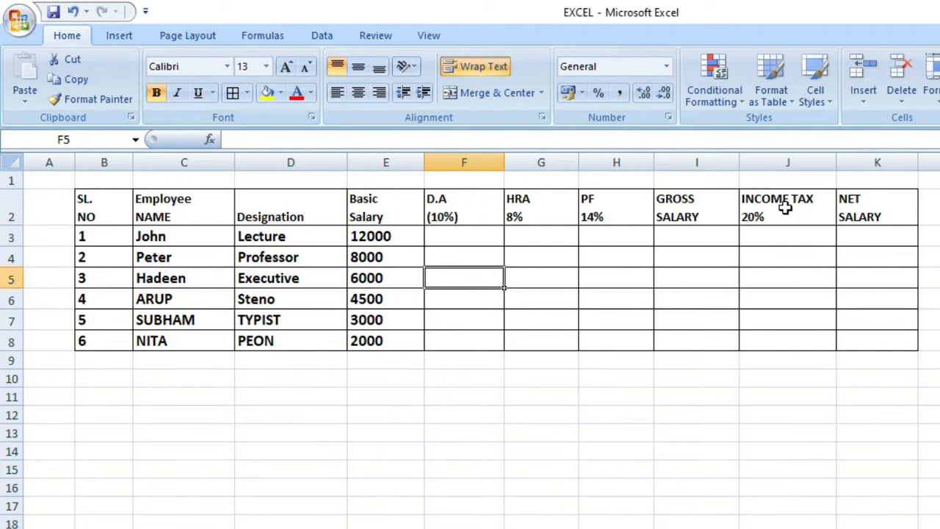
Step: Calculate the 10% D.A in F3 with =10/100*E3 and fill the formula down to F8
{"action": "left_click", "coordinate": [445, 239]}
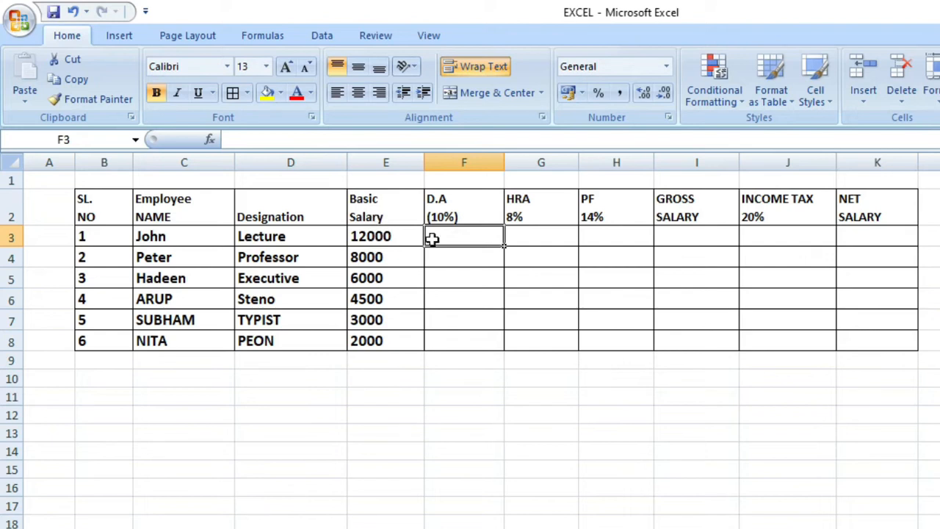
{"action": "left_click", "coordinate": [521, 233]}
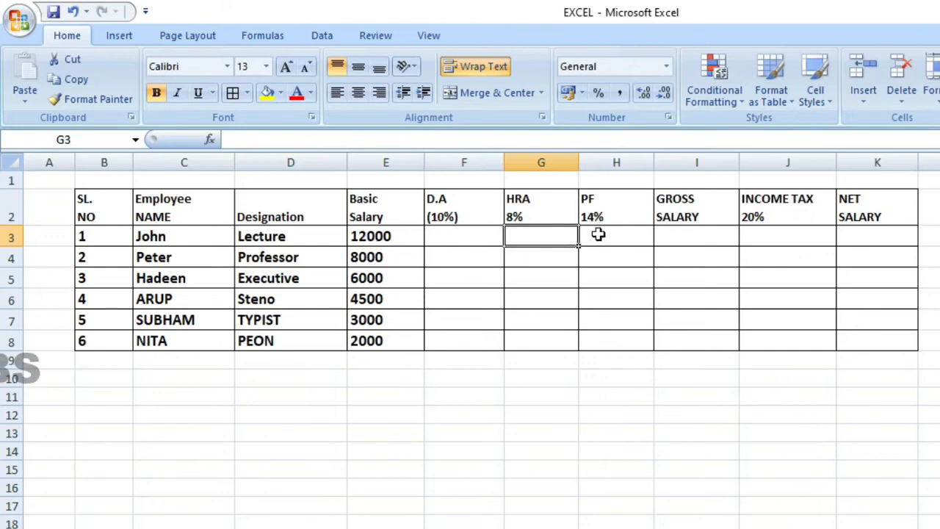
{"action": "left_click", "coordinate": [450, 235]}
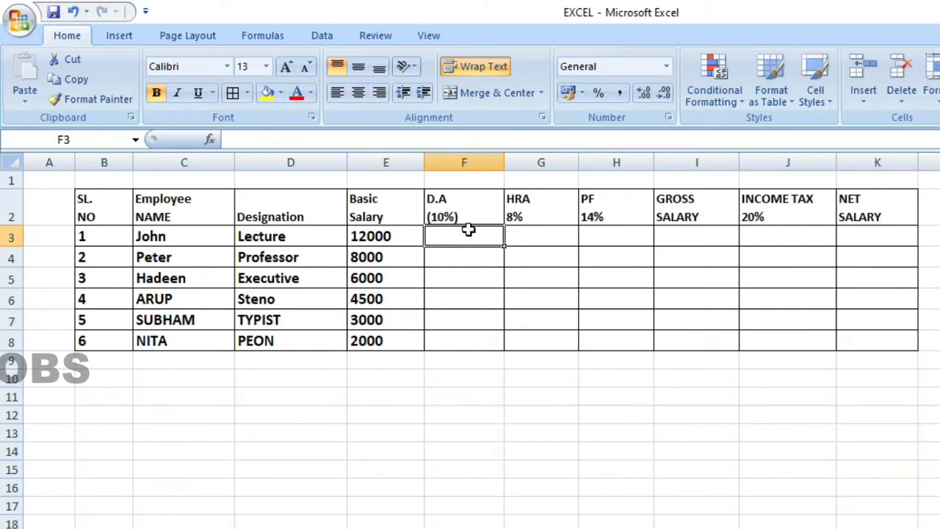
{"action": "type", "text": "="}
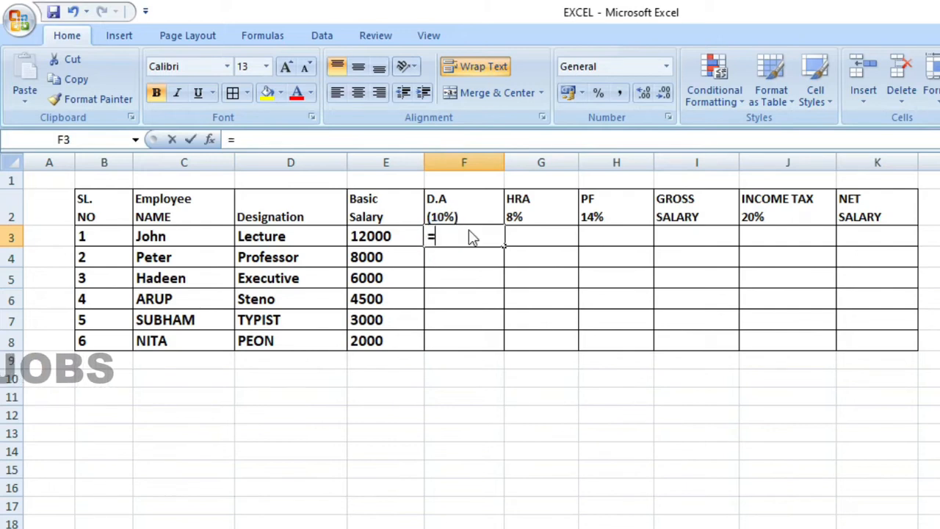
{"action": "type", "text": "10"}
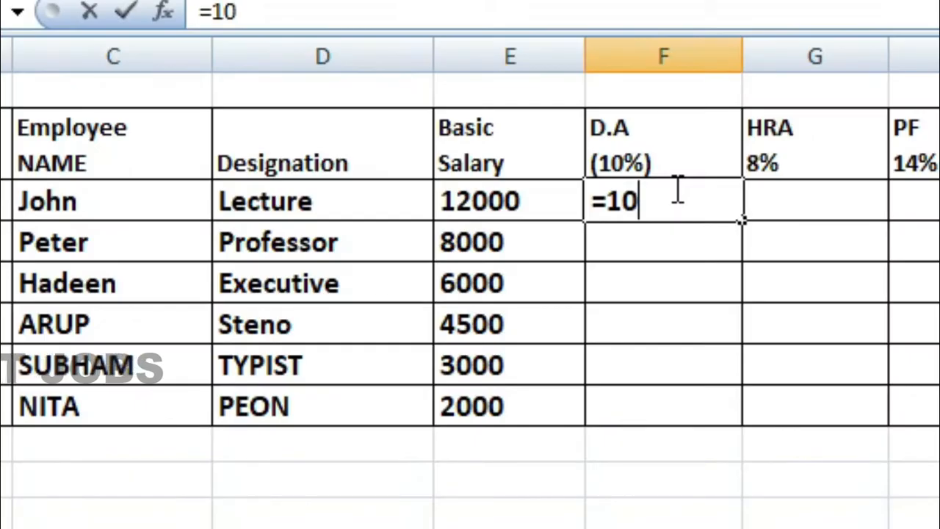
{"action": "type", "text": "/100"}
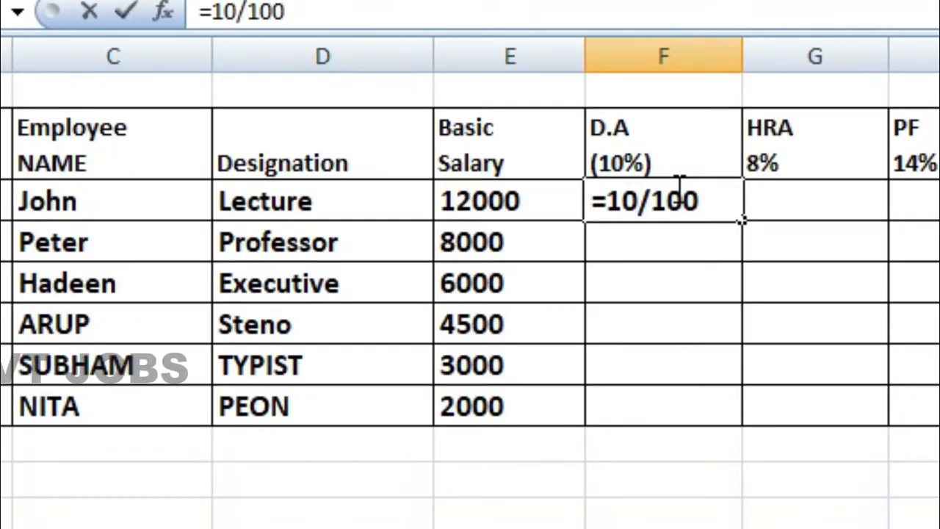
{"action": "type", "text": "*"}
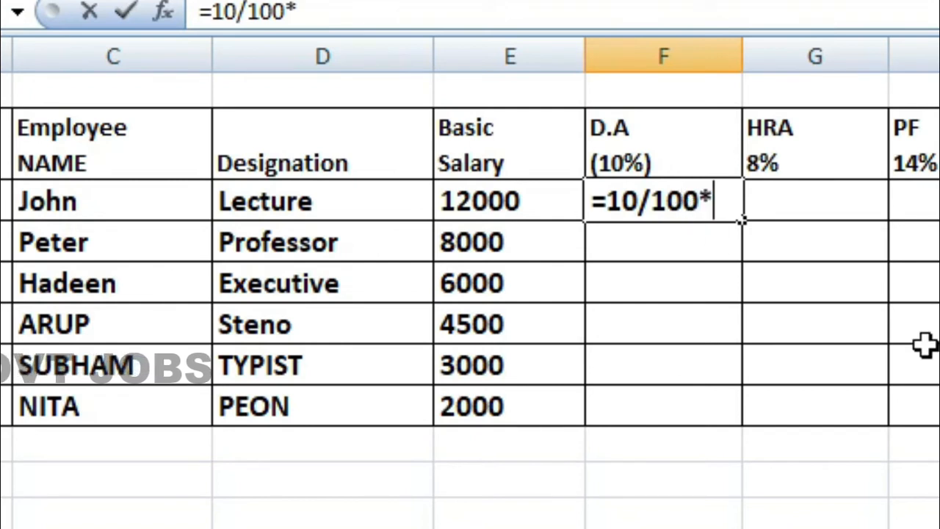
{"action": "left_click", "coordinate": [521, 197]}
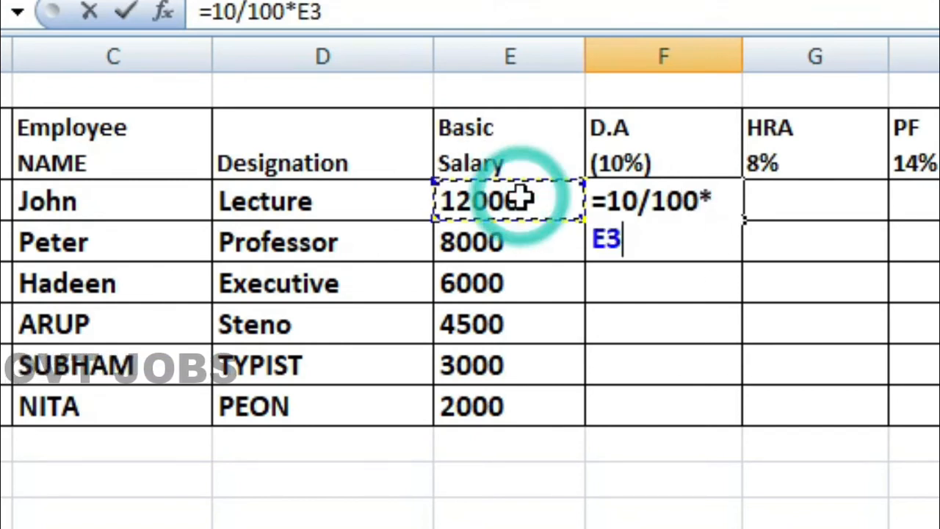
{"action": "key", "text": "Return"}
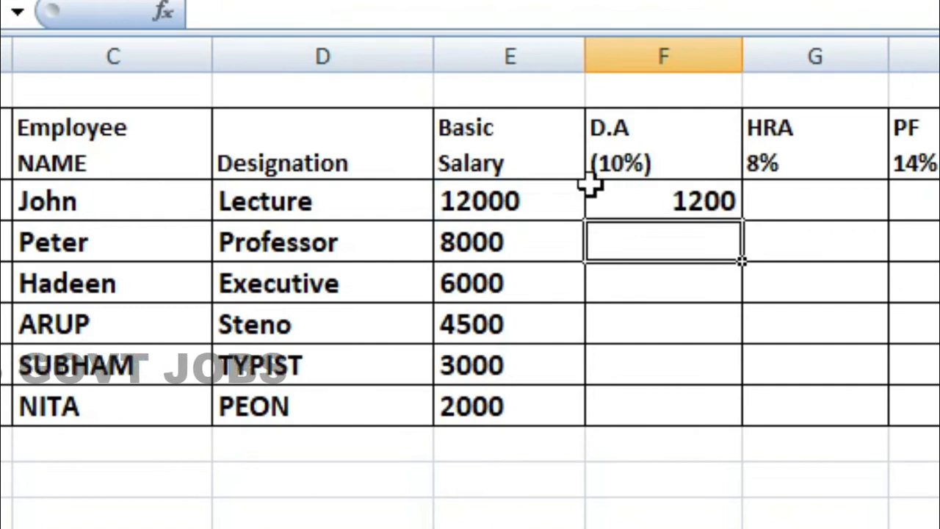
{"action": "left_click", "coordinate": [661, 207]}
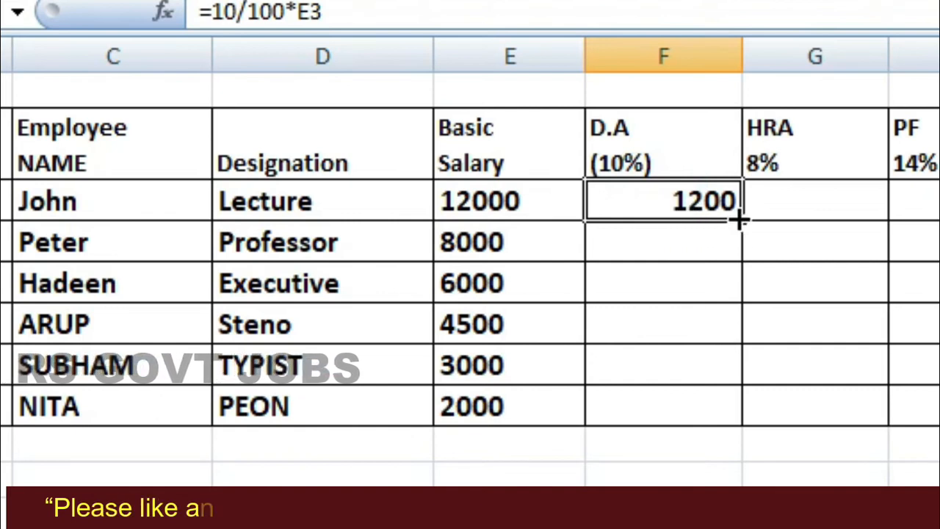
{"action": "double_click", "coordinate": [739, 217]}
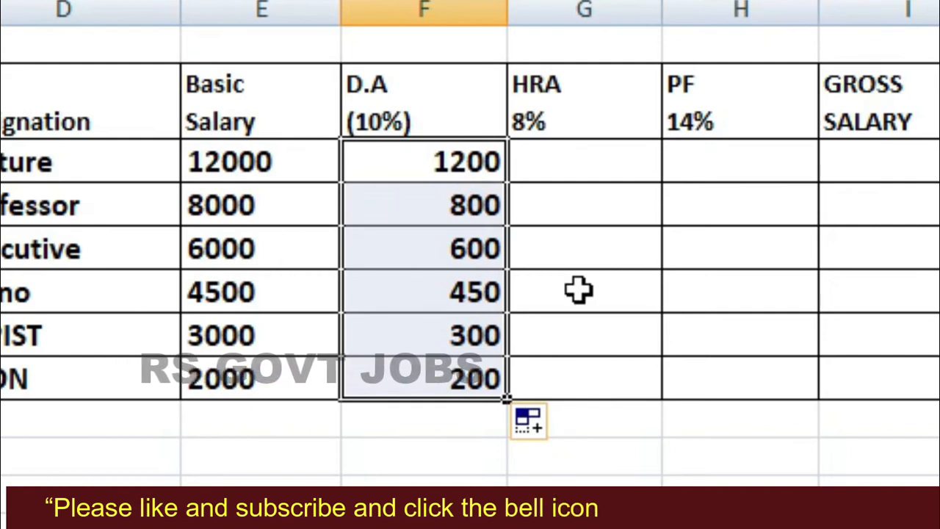
Step: Calculate the 8% HRA in G3 with =8/100*E3 and fill the formula down to G8
{"action": "left_click", "coordinate": [575, 170]}
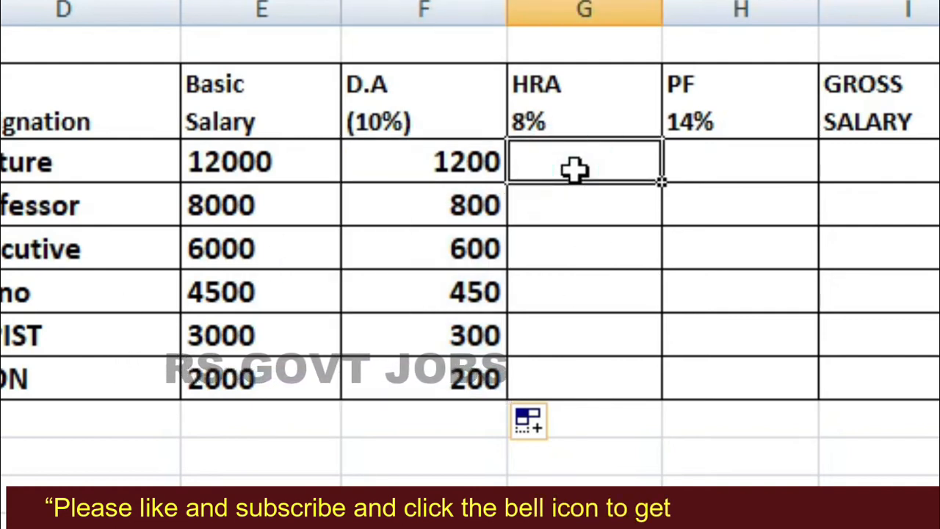
{"action": "type", "text": "="}
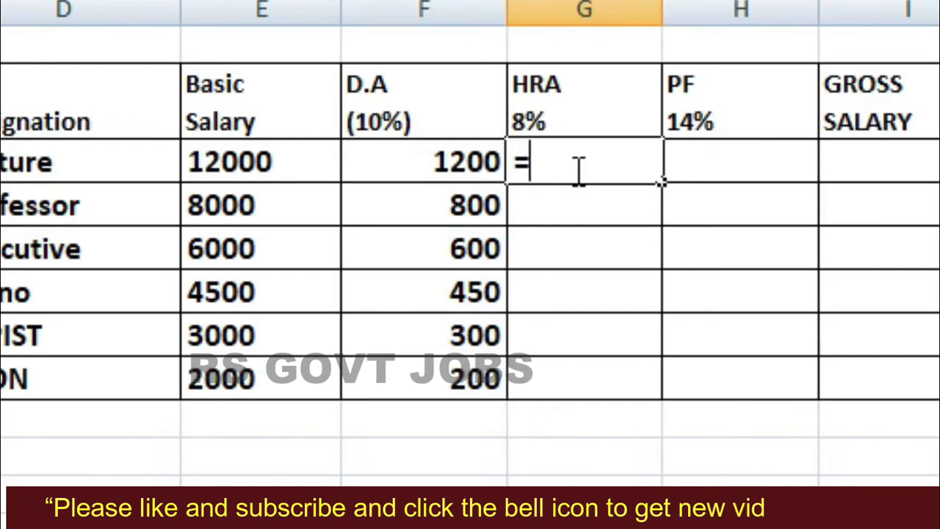
{"action": "type", "text": "8"}
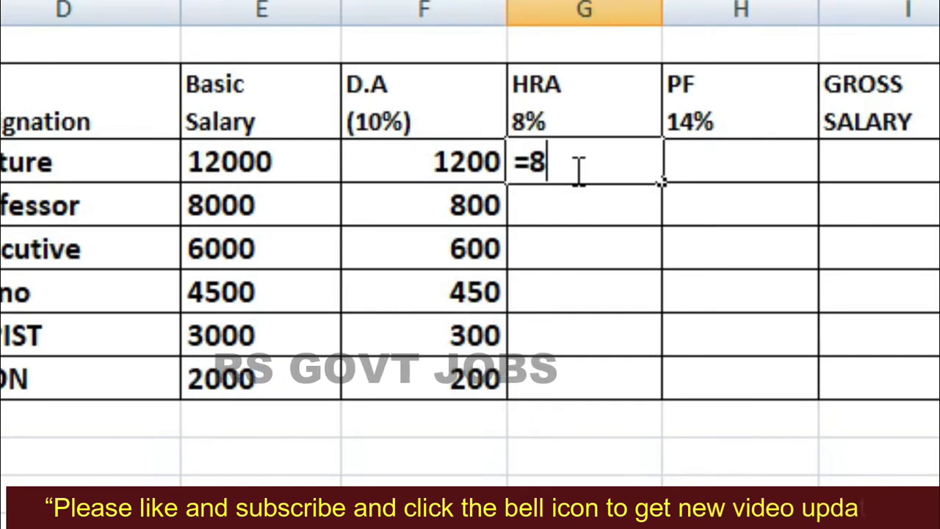
{"action": "type", "text": "/100"}
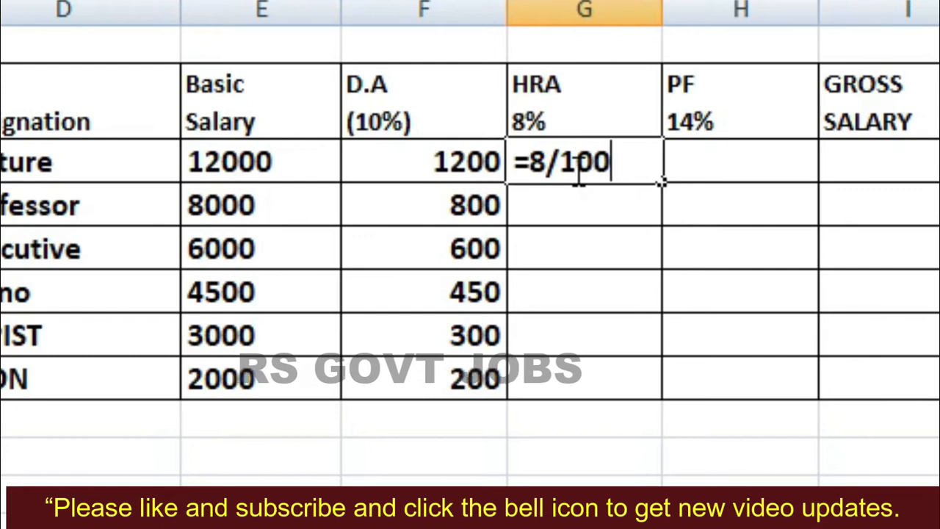
{"action": "type", "text": "*"}
{"action": "left_click", "coordinate": [263, 162]}
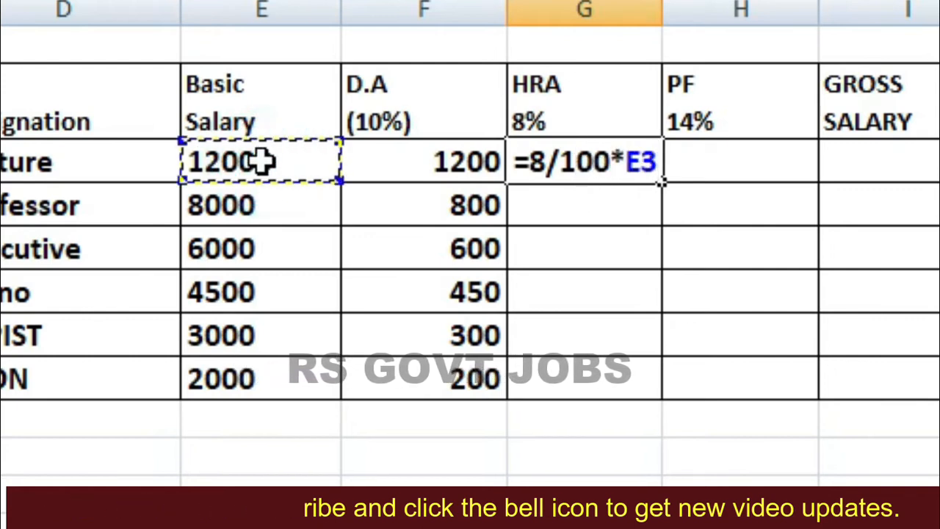
{"action": "key", "text": "Return"}
{"action": "left_click", "coordinate": [573, 160]}
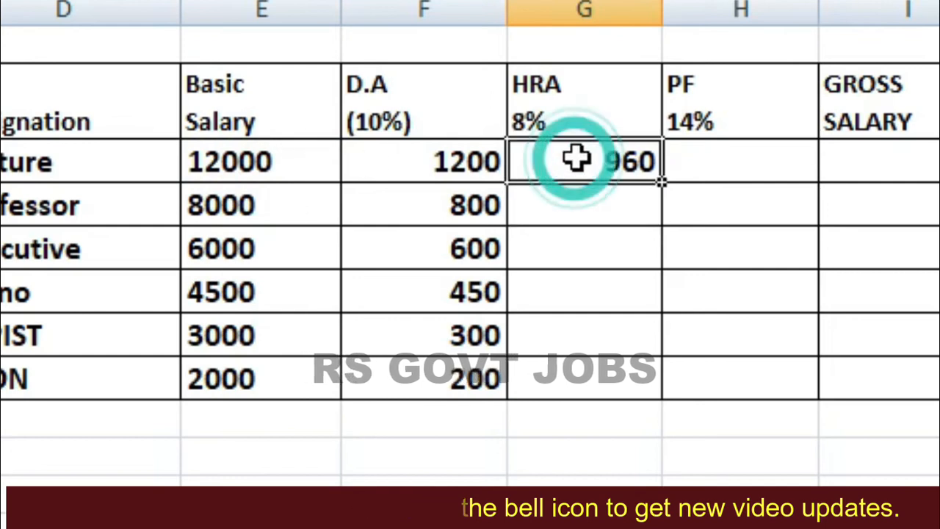
{"action": "double_click", "coordinate": [660, 181]}
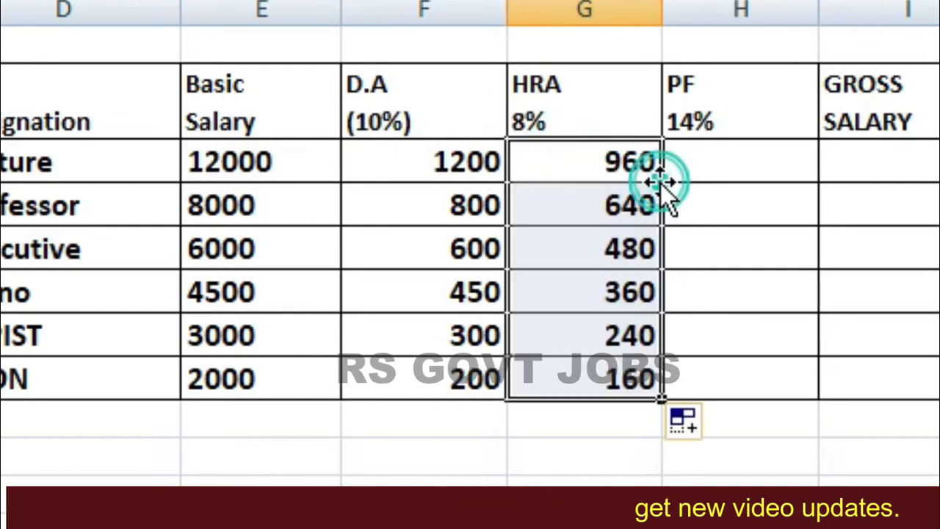
Step: Calculate the 14% PF in H3 with =14/100*E3 and fill the formula down to H8
{"action": "left_click", "coordinate": [713, 163]}
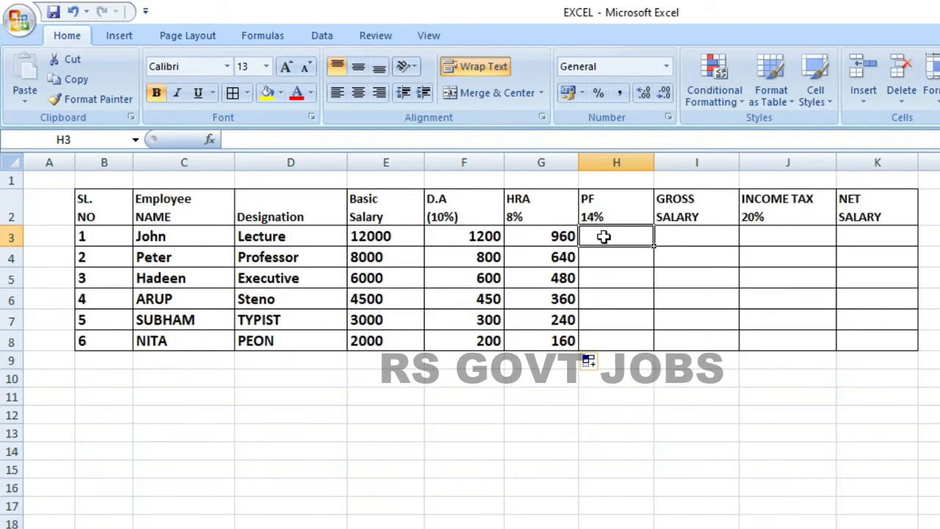
{"action": "type", "text": "="}
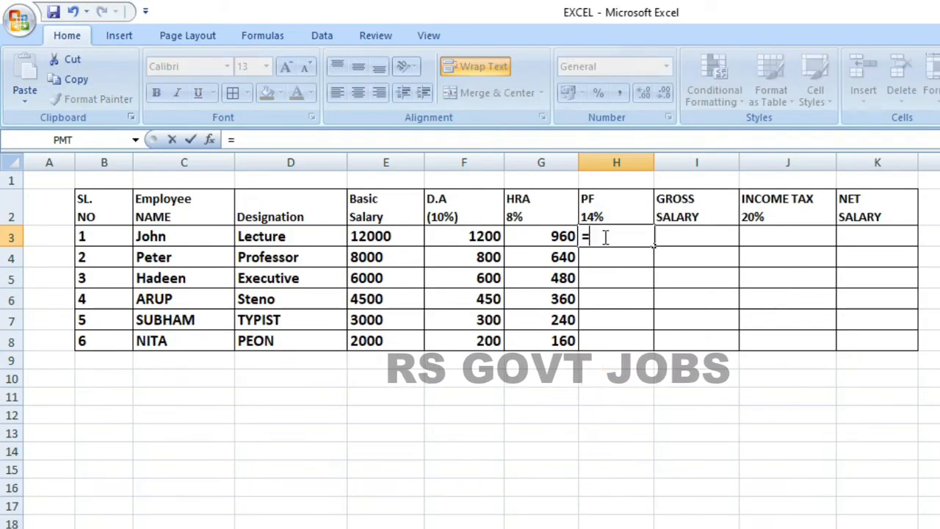
{"action": "type", "text": "14"}
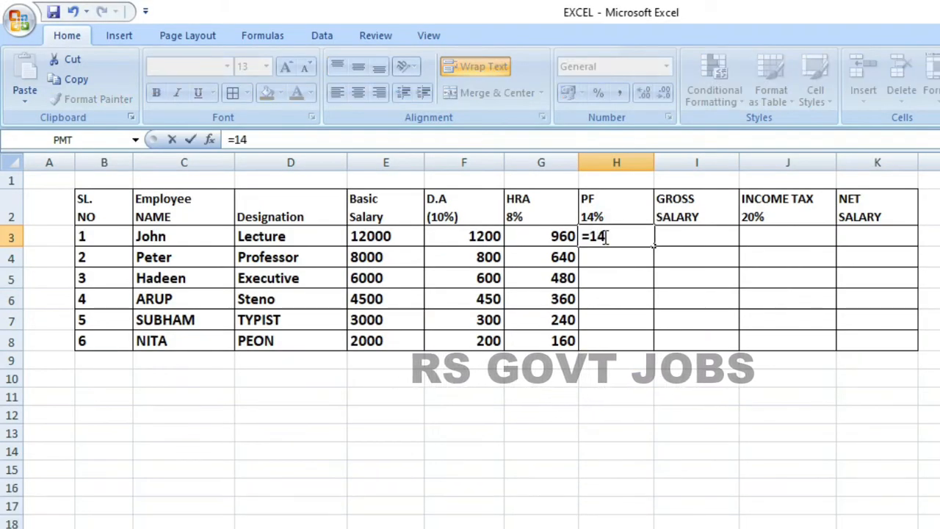
{"action": "type", "text": "/100*"}
{"action": "left_click", "coordinate": [381, 236]}
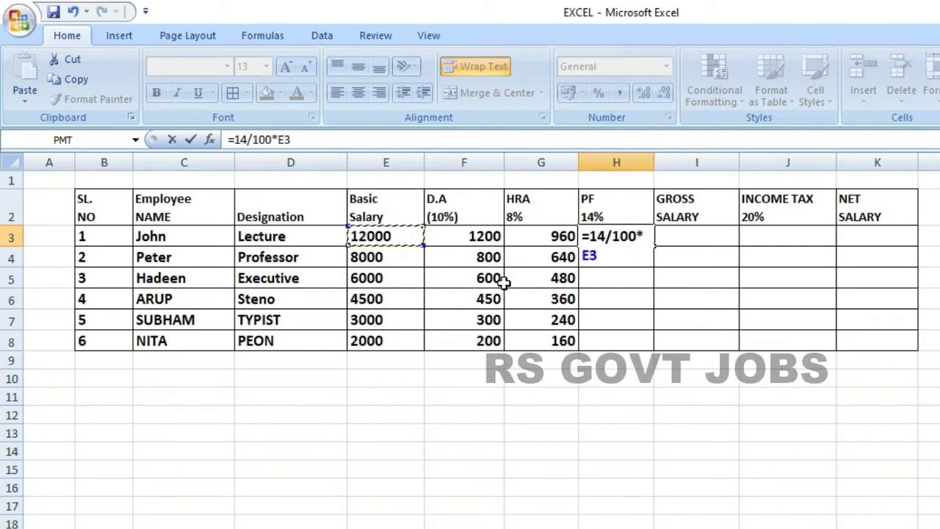
{"action": "key", "text": "Return"}
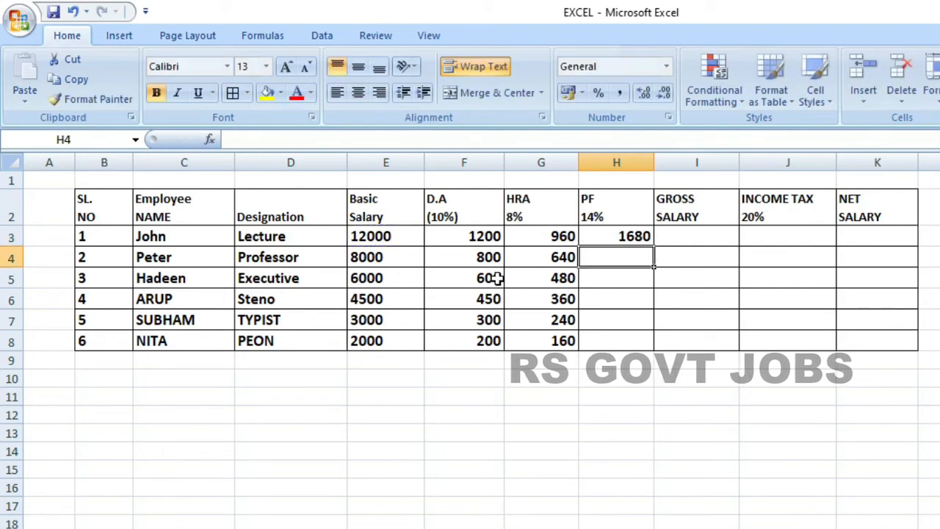
{"action": "left_click", "coordinate": [609, 236]}
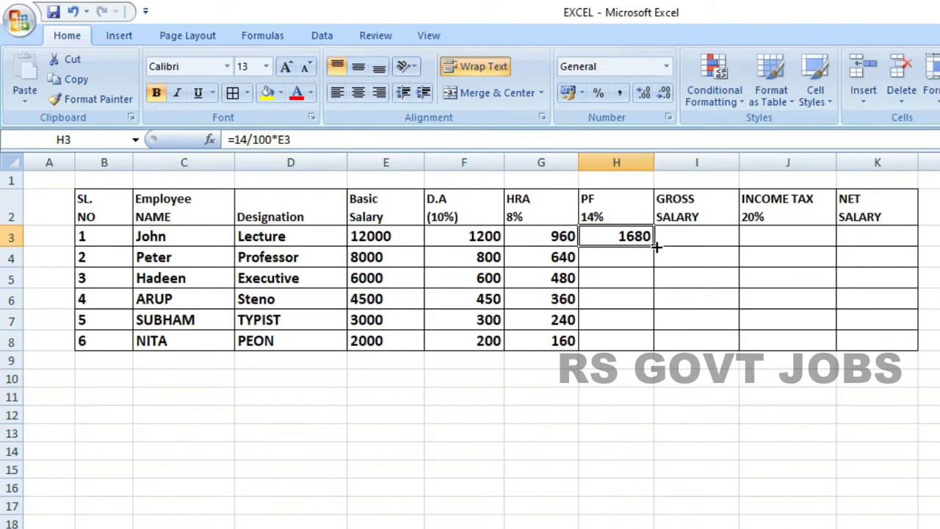
{"action": "double_click", "coordinate": [653, 246]}
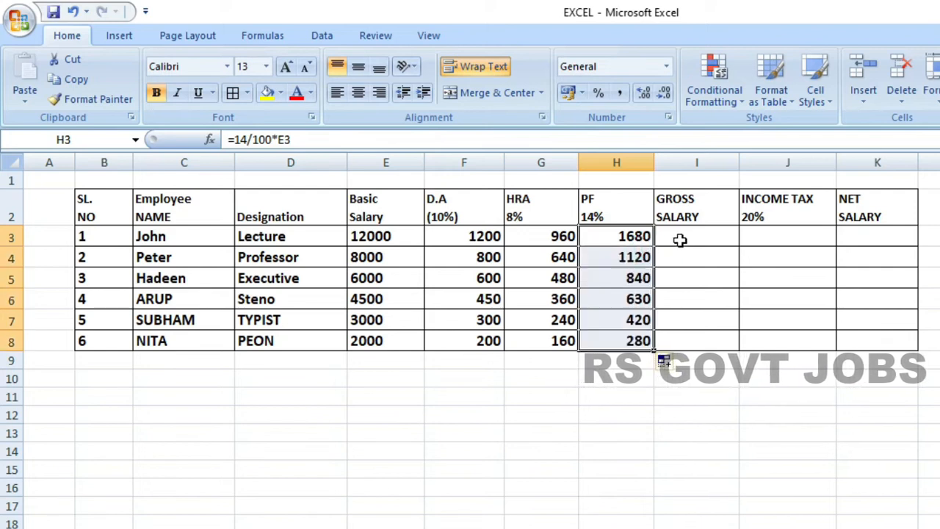
Step: Calculate the gross salary in I3:I8 by applying AutoSum across columns E to H for every employee
{"action": "left_click", "coordinate": [681, 242]}
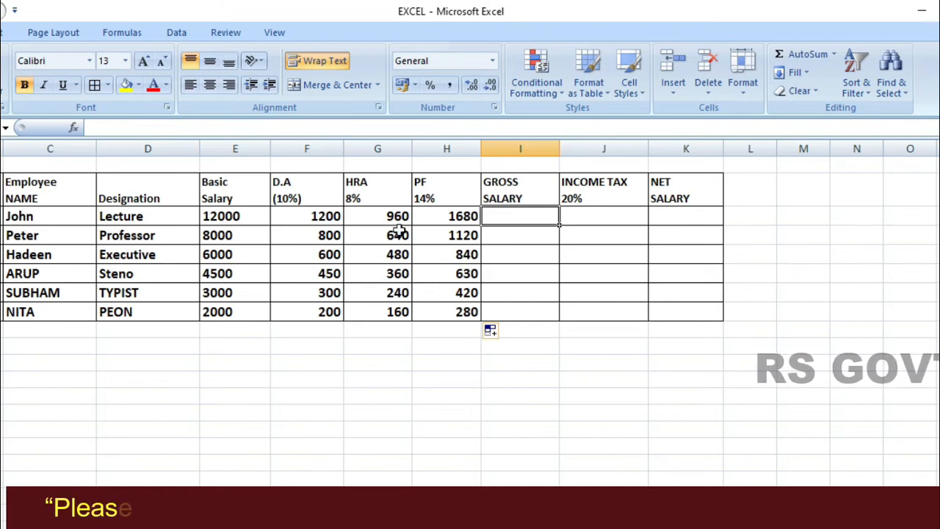
{"action": "left_click_drag", "start_coordinate": [230, 215], "coordinate": [506, 314]}
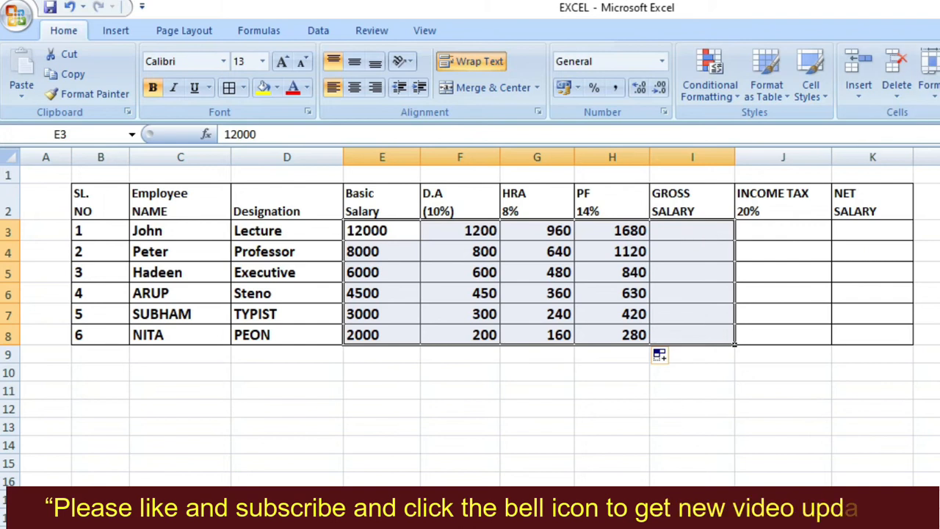
{"action": "key", "text": "alt+equal"}
{"action": "left_click", "coordinate": [706, 257]}
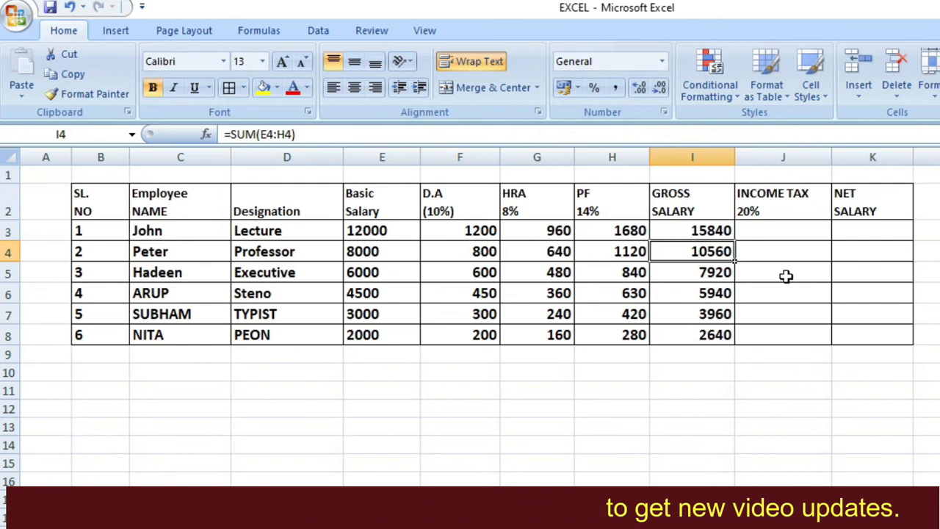
Step: Calculate the 20% income tax in J3 with =20/100*I3 and fill the formula down to J8
{"action": "left_click", "coordinate": [780, 231]}
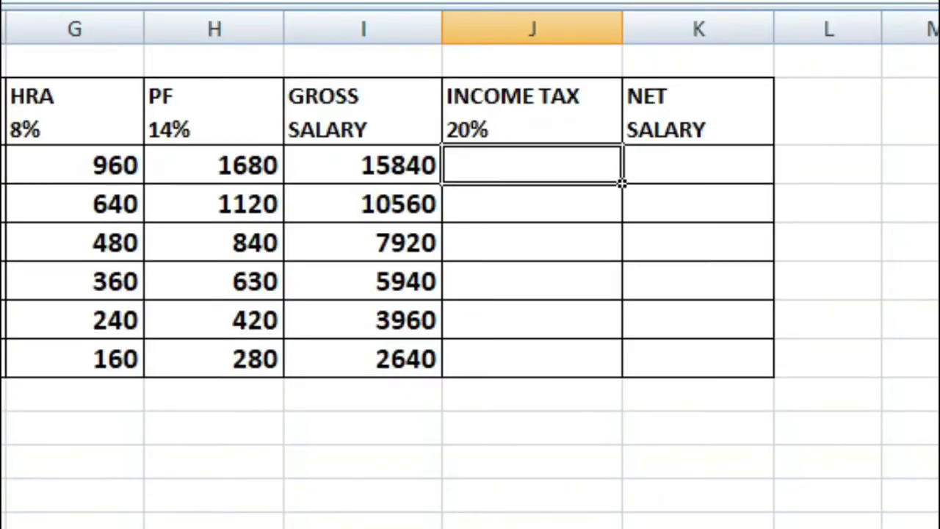
{"action": "left_click", "coordinate": [370, 164]}
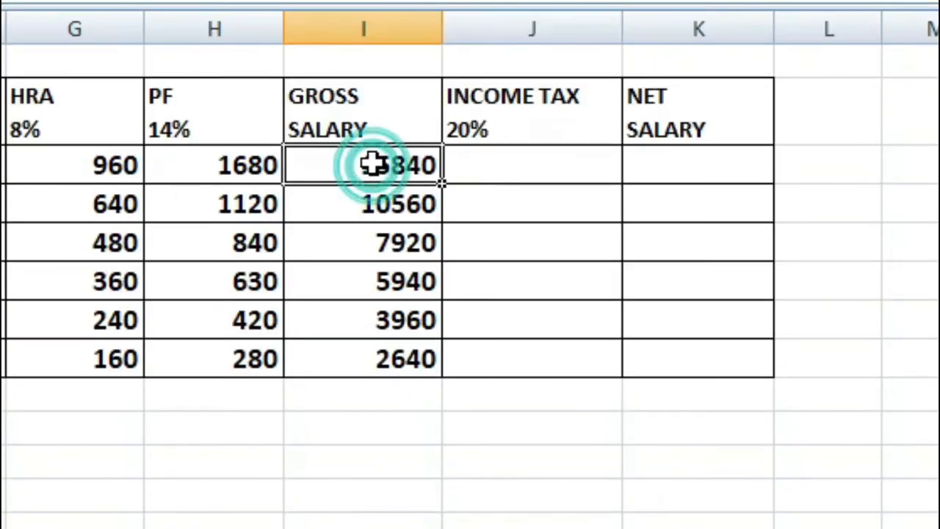
{"action": "left_click", "coordinate": [466, 159]}
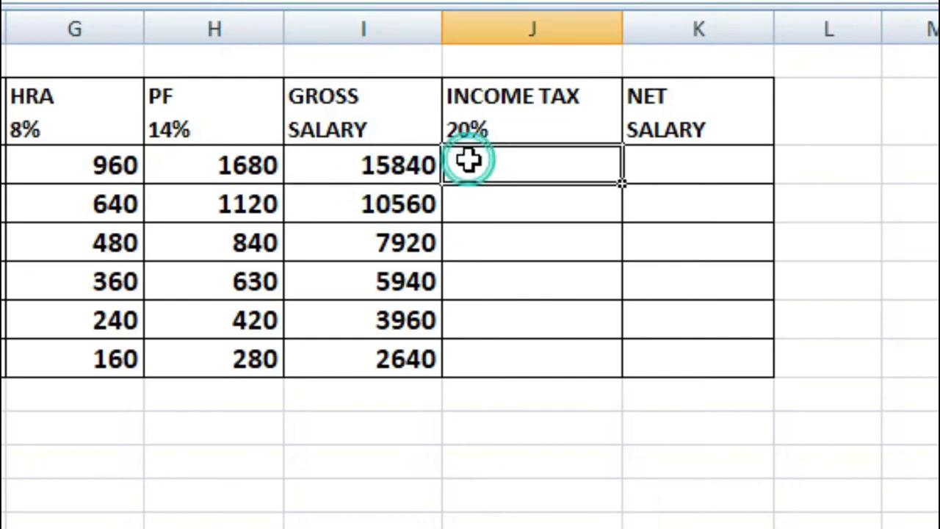
{"action": "type", "text": "="}
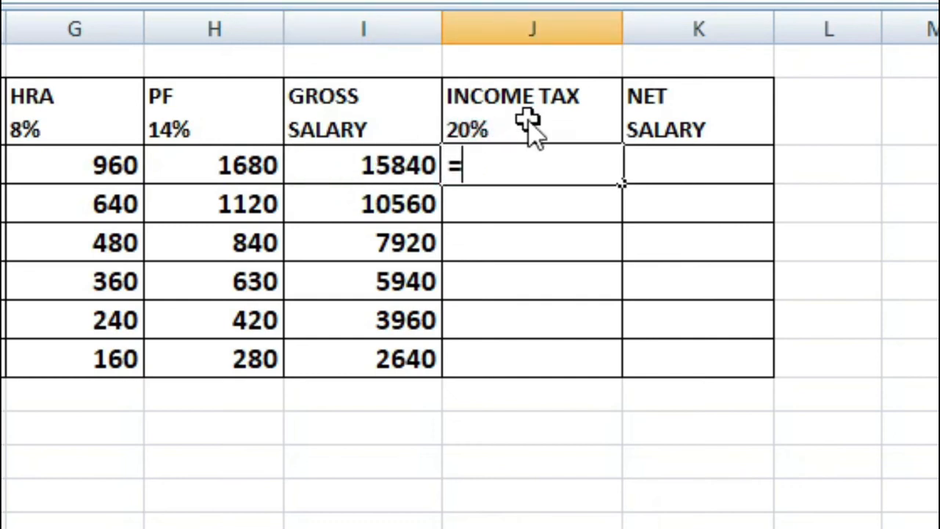
{"action": "type", "text": "20/100"}
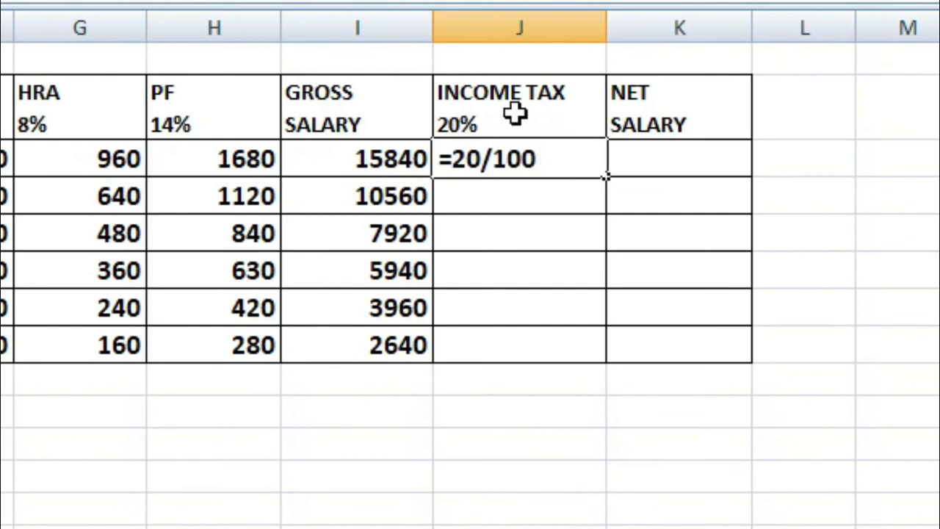
{"action": "type", "text": "*"}
{"action": "left_click", "coordinate": [378, 156]}
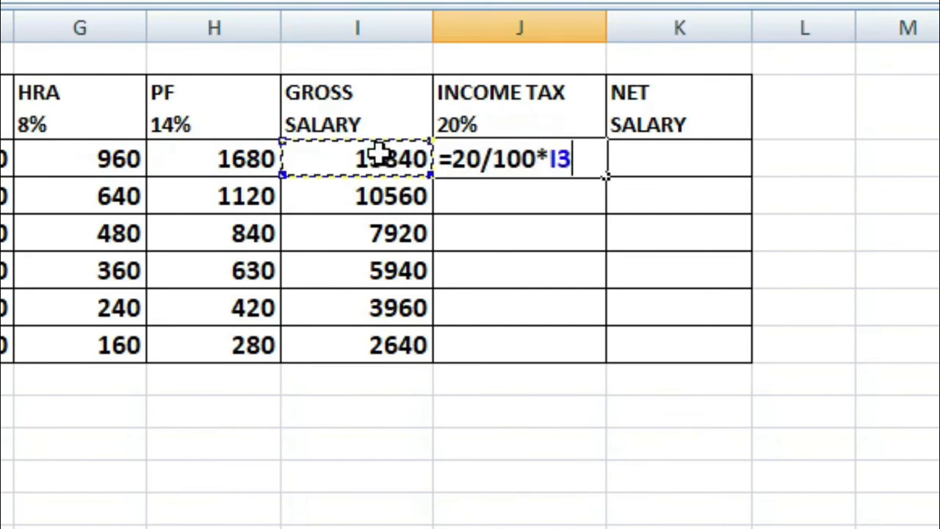
{"action": "key", "text": "Return"}
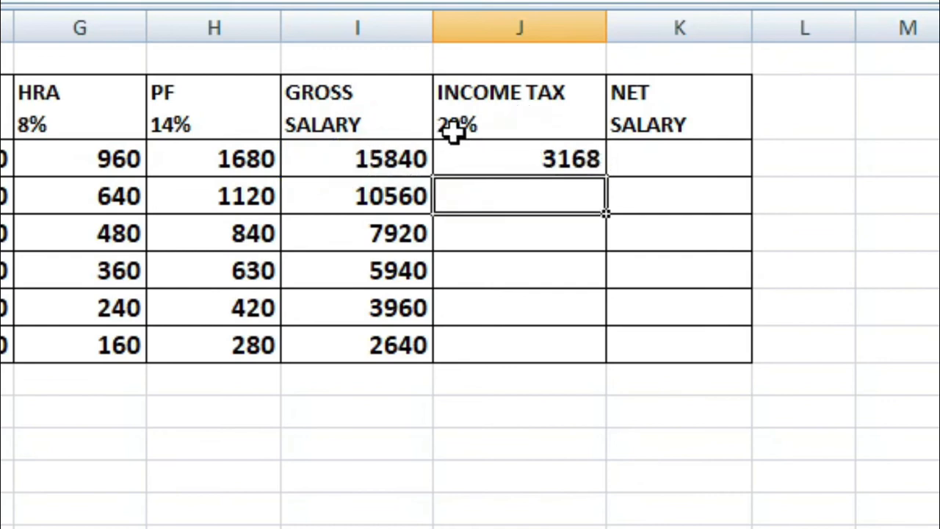
{"action": "left_click", "coordinate": [561, 147]}
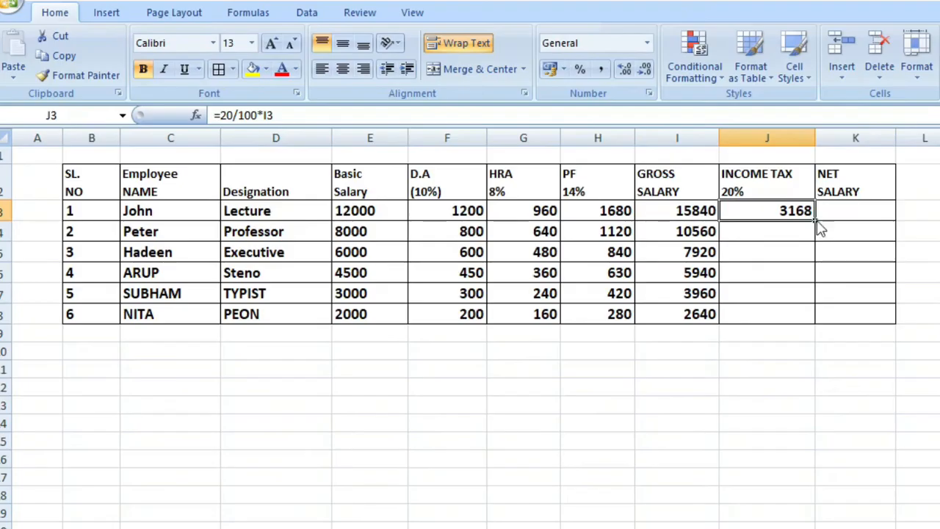
{"action": "double_click", "coordinate": [612, 178]}
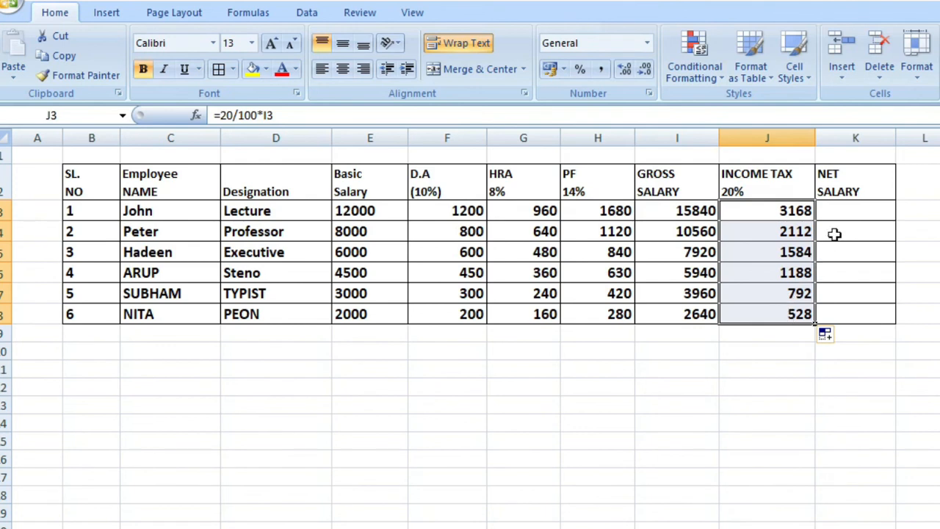
Step: Calculate the net salary in K3 with =I3-J3 and fill the formula down to K8
{"action": "left_click", "coordinate": [843, 213]}
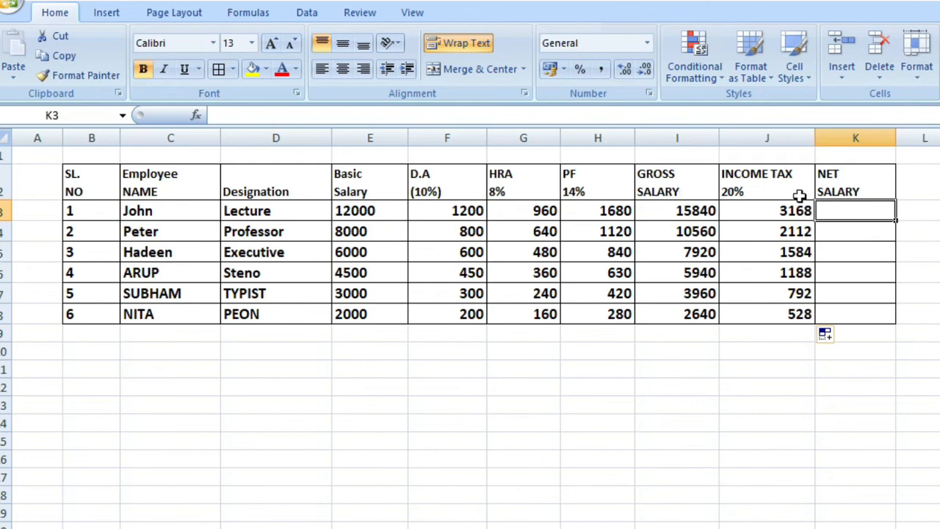
{"action": "left_click", "coordinate": [840, 207]}
{"action": "type", "text": "="}
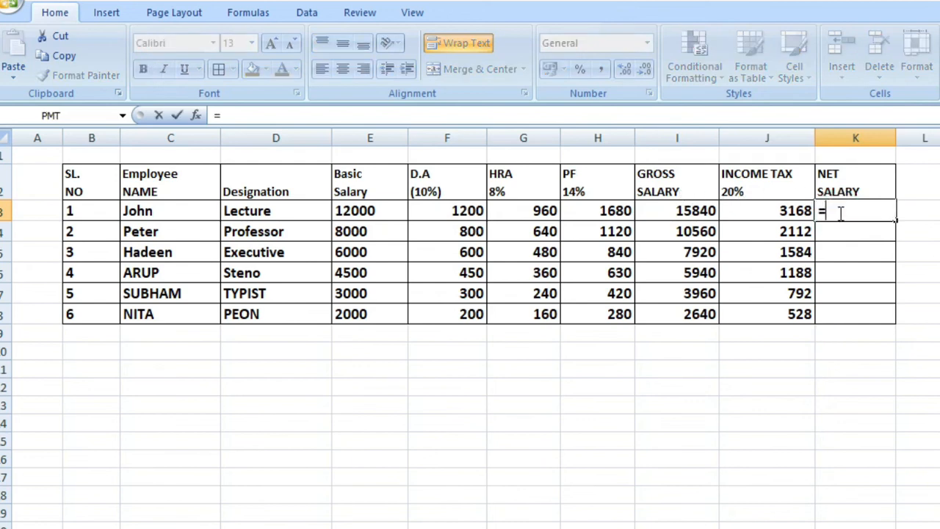
{"action": "left_click", "coordinate": [698, 211]}
{"action": "type", "text": "-"}
{"action": "left_click", "coordinate": [766, 212]}
{"action": "key", "text": "Return"}
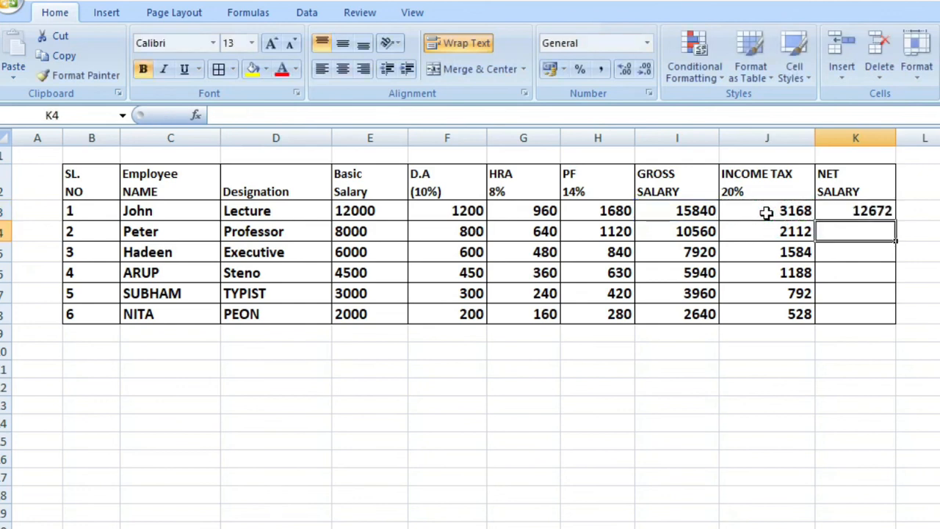
{"action": "left_click", "coordinate": [856, 213]}
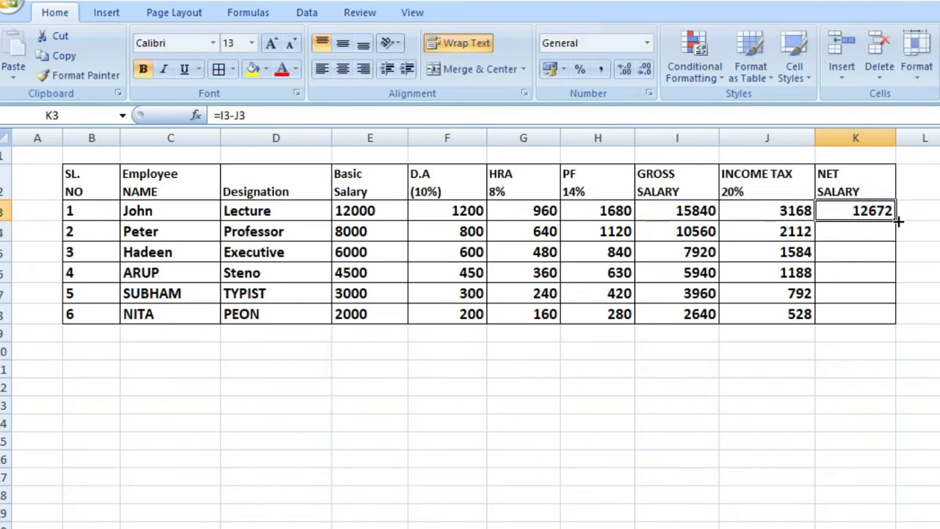
{"action": "double_click", "coordinate": [898, 221]}
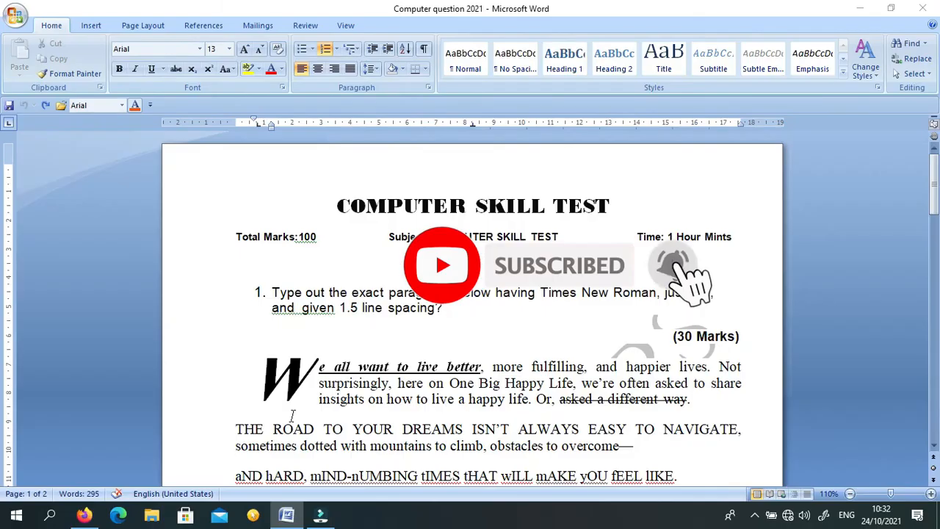
Step: Look through the questions of the skill test in the Word document Computer question 2021
{"action": "scroll", "coordinate": [397, 269], "scroll_direction": "down", "scroll_amount": 10}
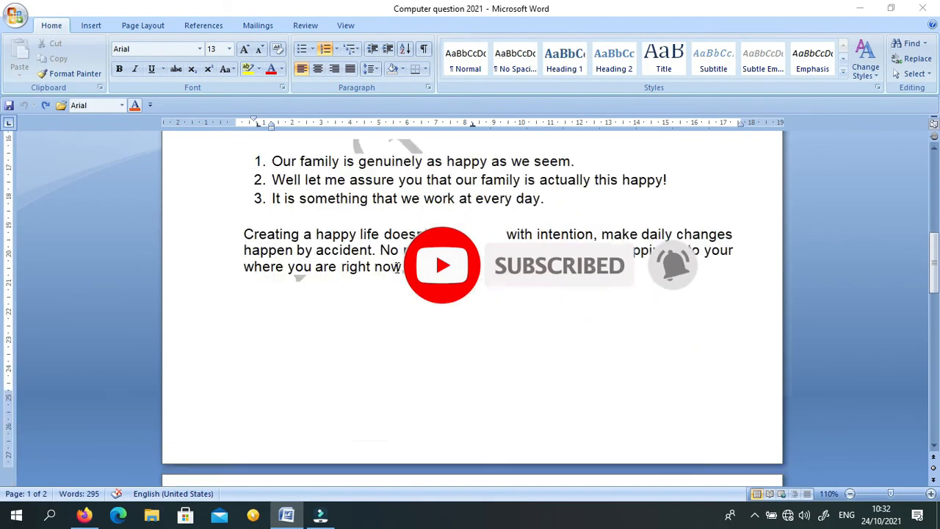